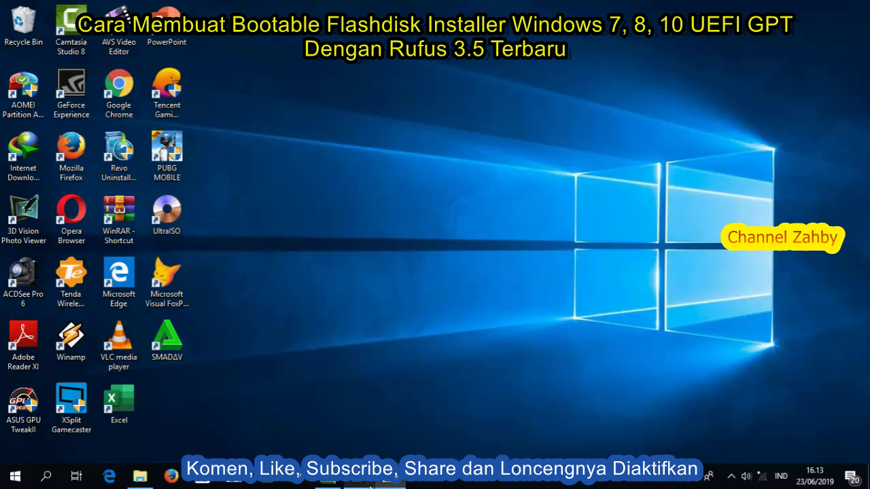
# - View the screenshot of the Windows Setup error about the GPT partition style, and put its window away
pyautogui.click(364, 482)
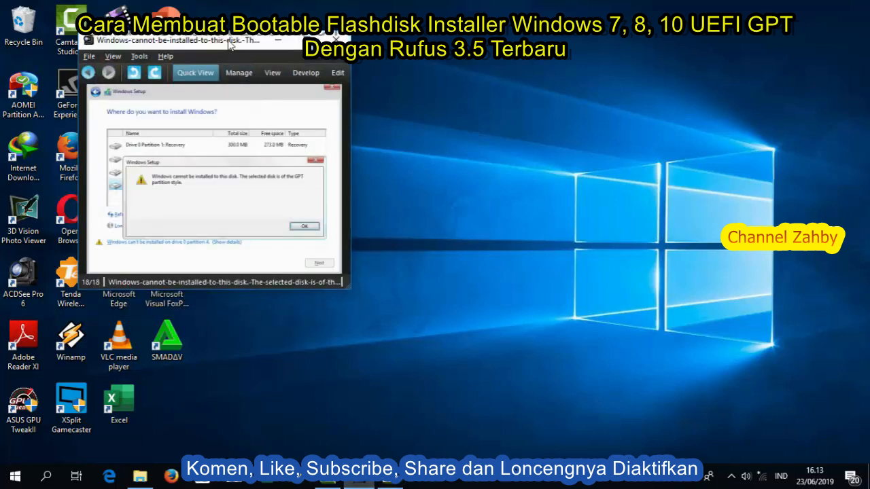
pyautogui.moveTo(231, 42); pyautogui.dragTo(200, 34)
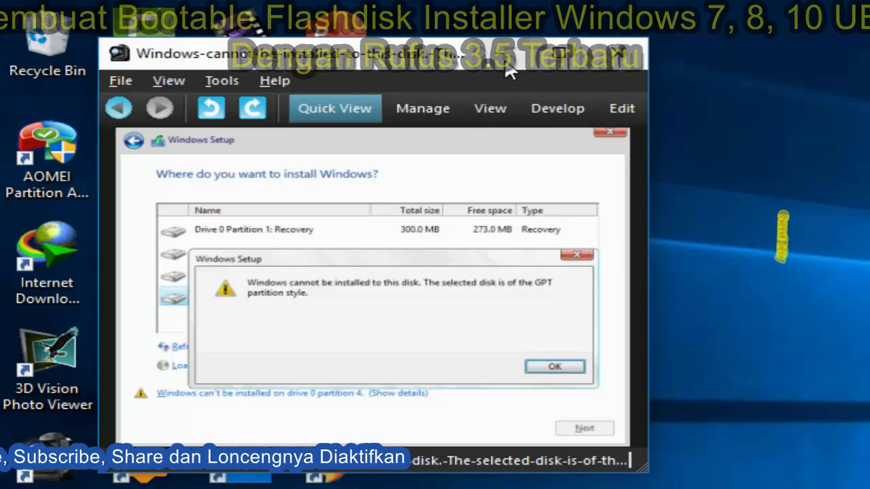
pyautogui.click(506, 62)
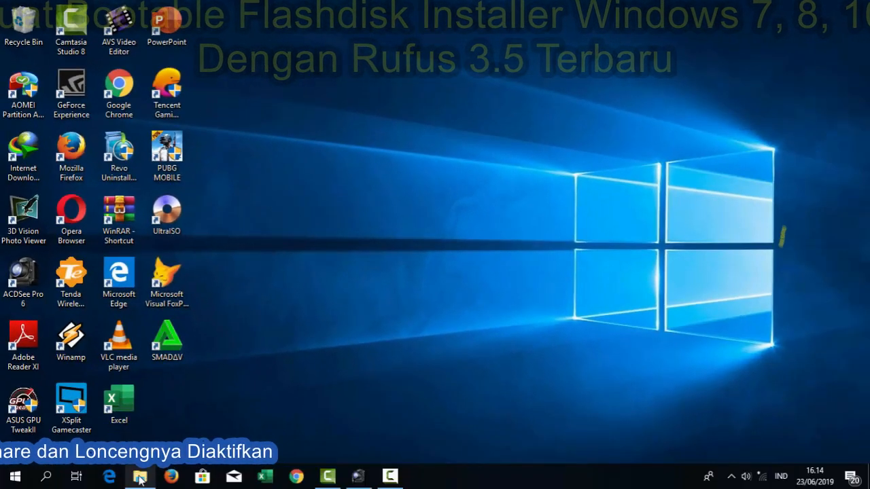
# - Run rufus-3.5 from the Master2 folder as administrator and keep the 16 GB USB drive (F:) as the device
pyautogui.click(139, 478)
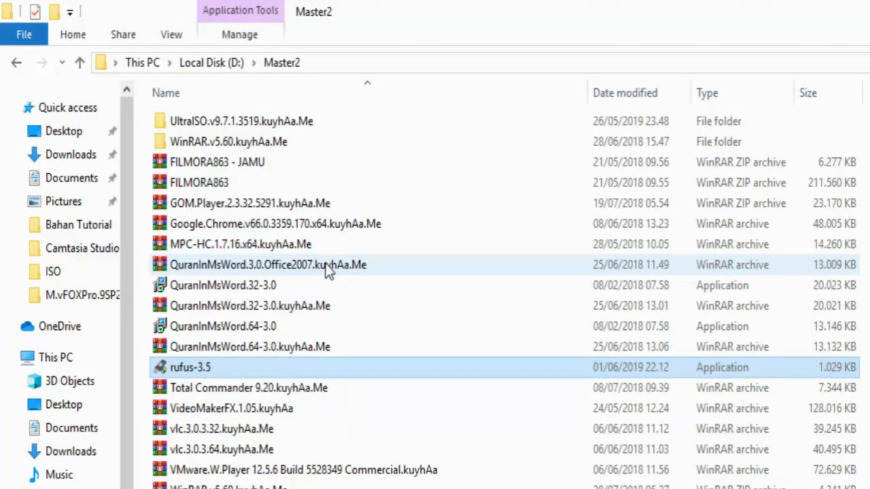
pyautogui.rightClick(186, 372)
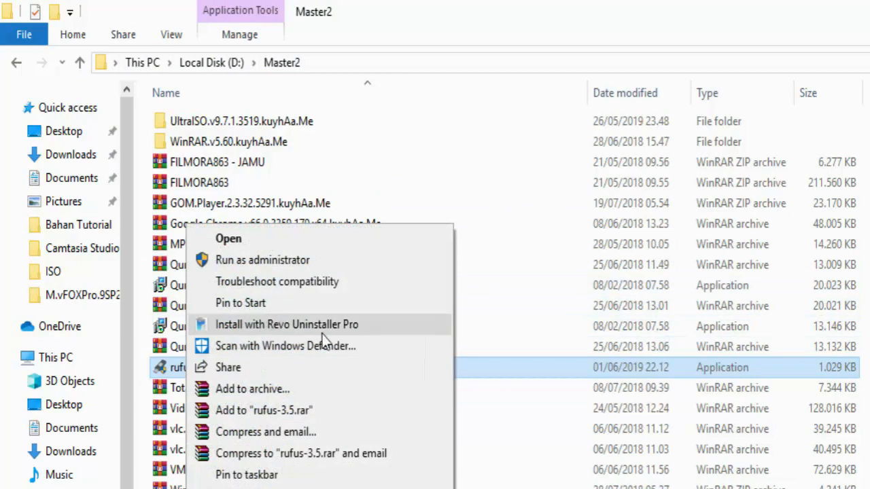
pyautogui.click(332, 261)
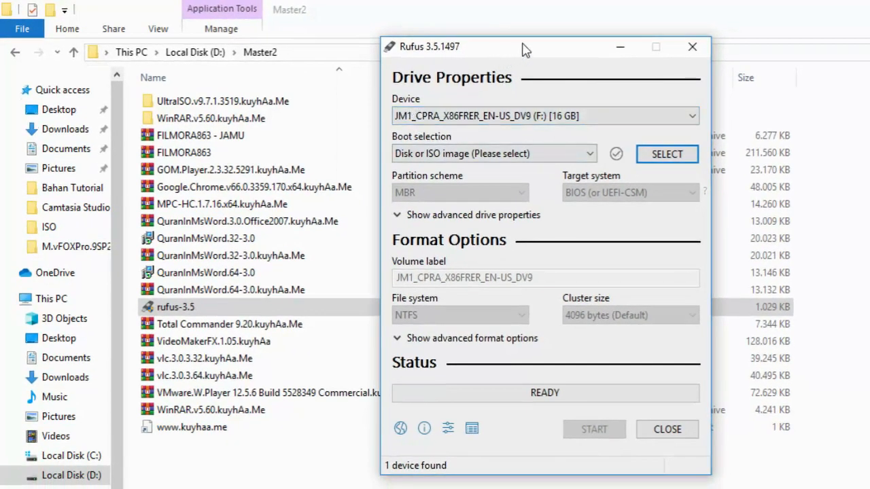
pyautogui.moveTo(523, 49); pyautogui.dragTo(341, 40)
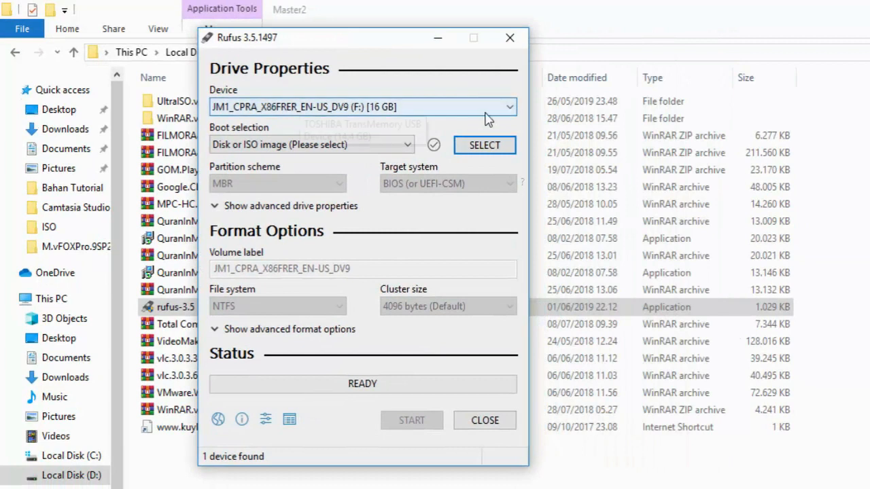
pyautogui.click(508, 110)
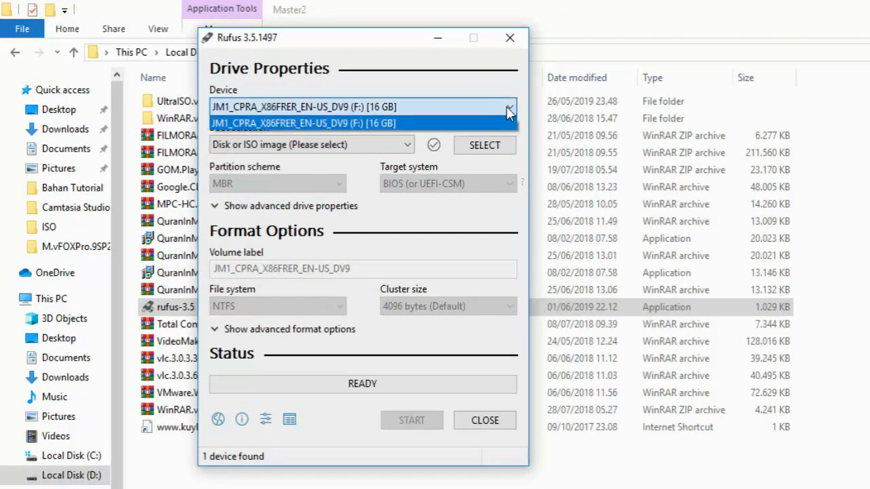
pyautogui.click(508, 110)
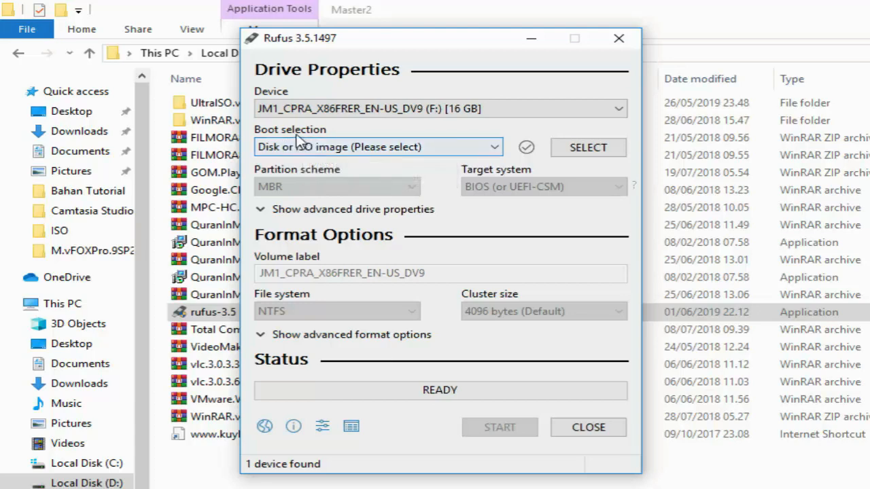
# - Load the Win1064 disc image from the ISO2 folder on Local Disk (D:) as the boot selection
pyautogui.click(601, 155)
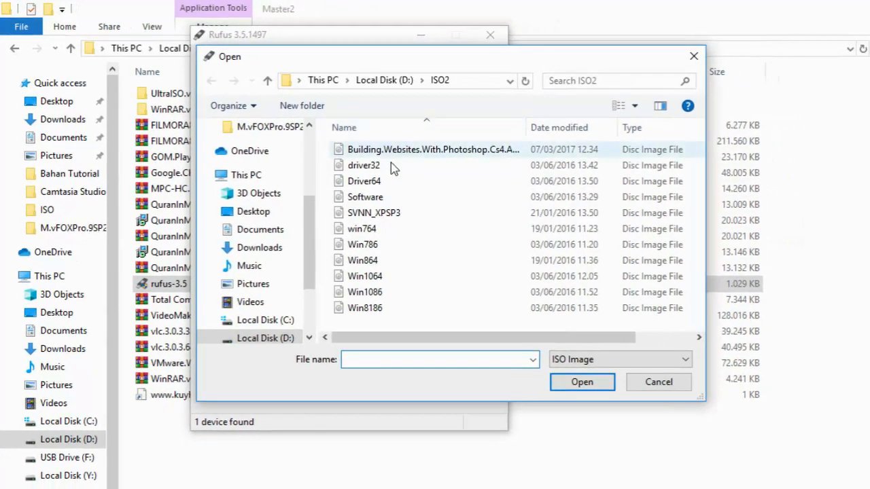
pyautogui.click(277, 321)
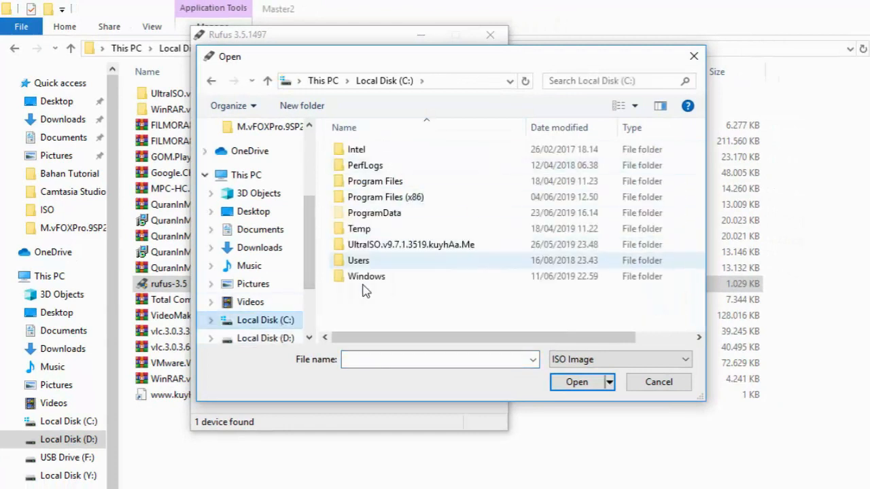
pyautogui.scroll(-2, 309, 330)
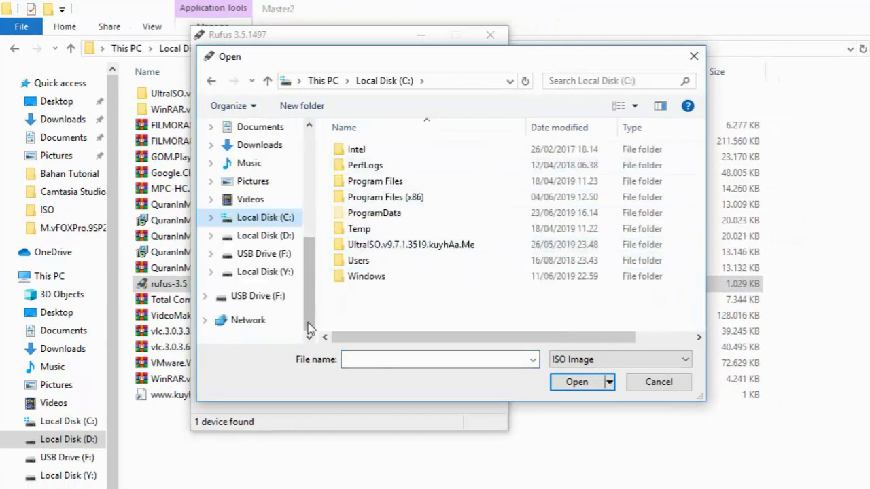
pyautogui.click(255, 236)
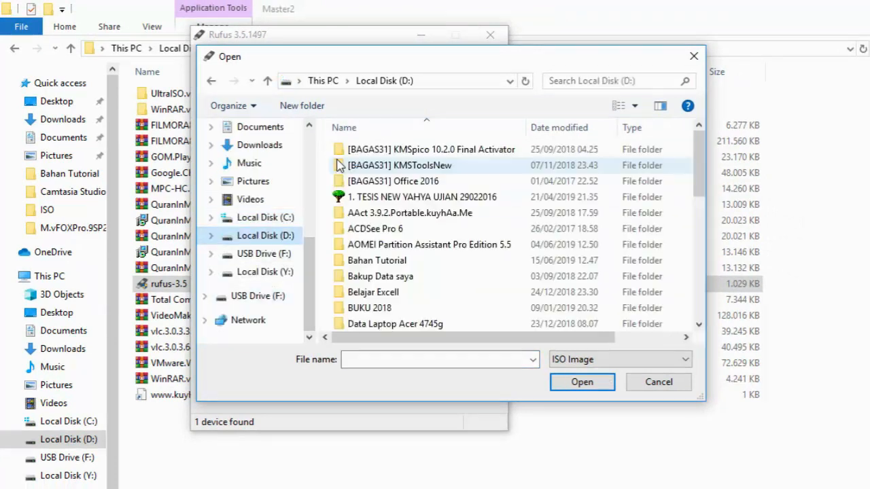
pyautogui.click(699, 310)
pyautogui.doubleClick(356, 240)
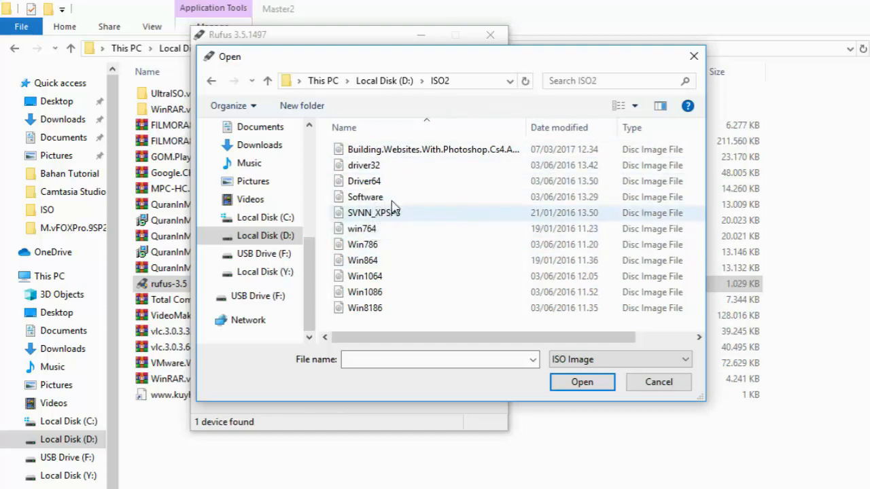
pyautogui.click(372, 281)
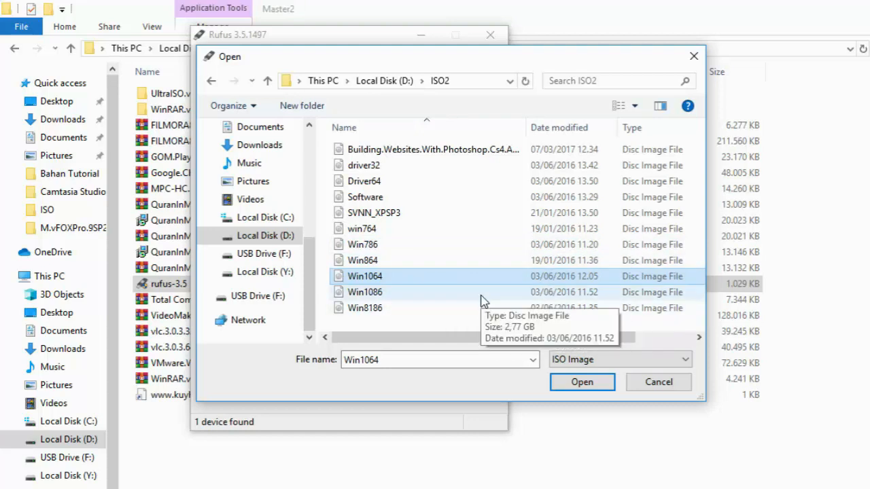
pyautogui.click(586, 382)
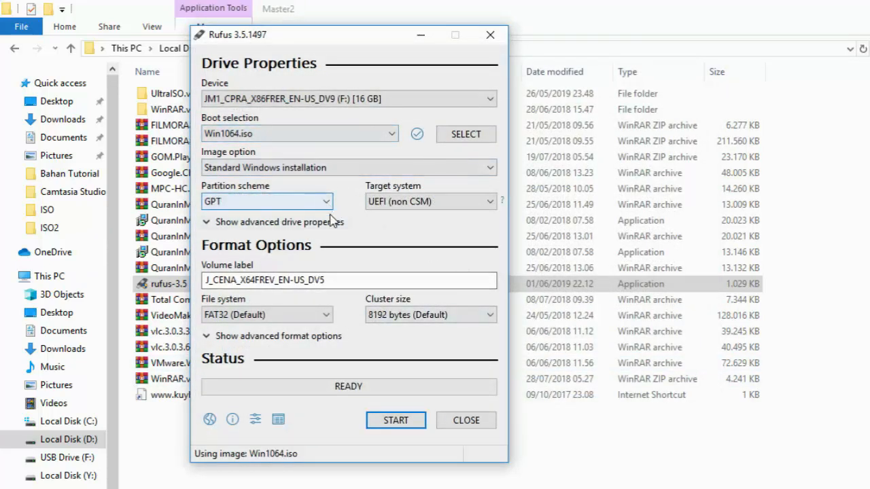
# - Set the partition scheme to GPT and keep UEFI (non CSM) as the target system
pyautogui.click(326, 202)
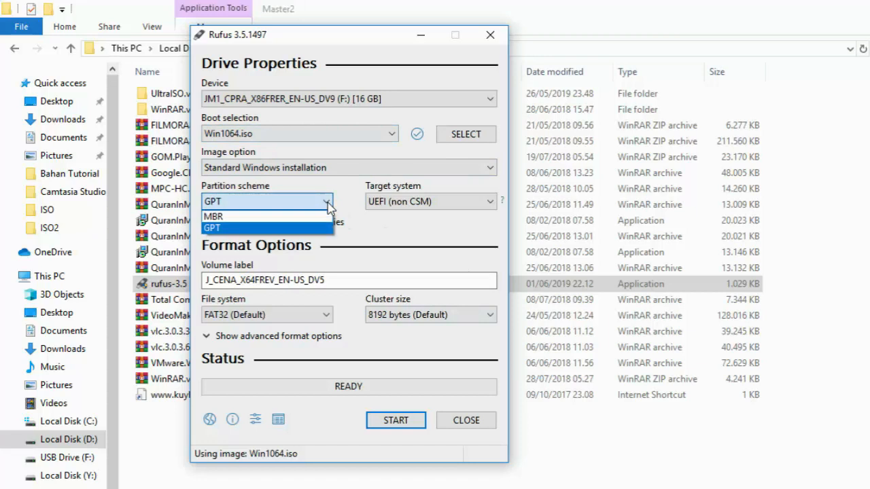
pyautogui.click(278, 230)
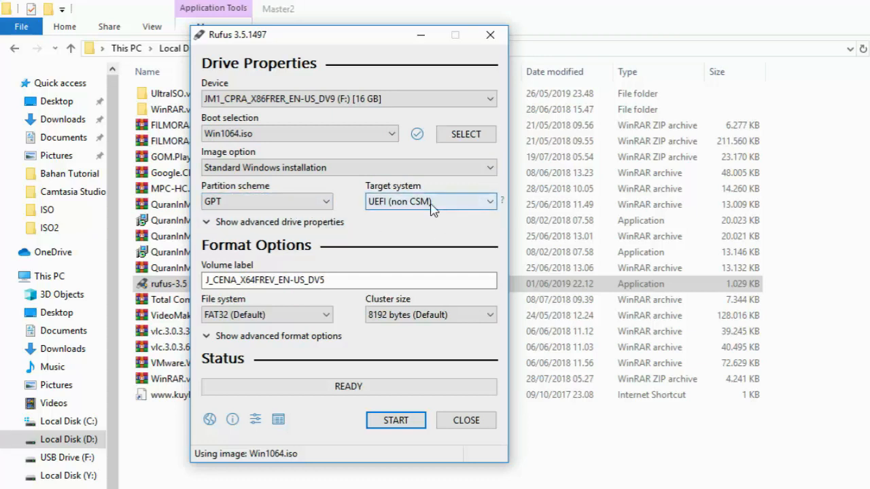
pyautogui.click(490, 202)
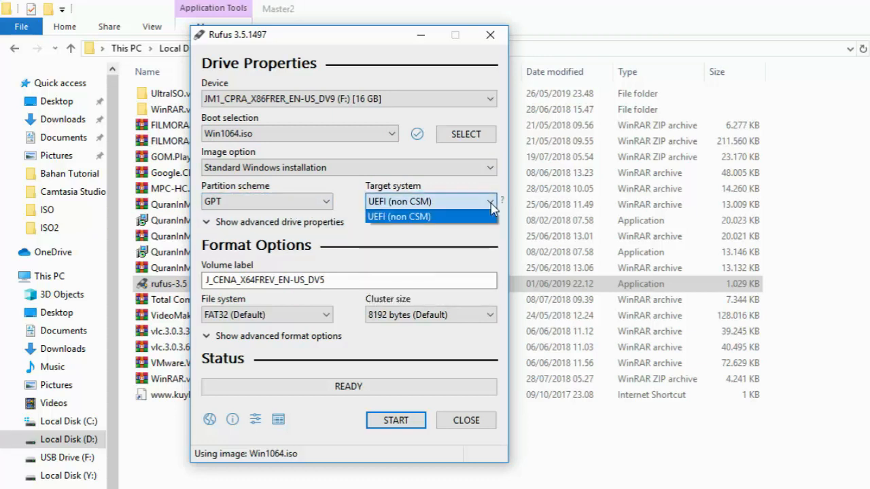
pyautogui.click(491, 205)
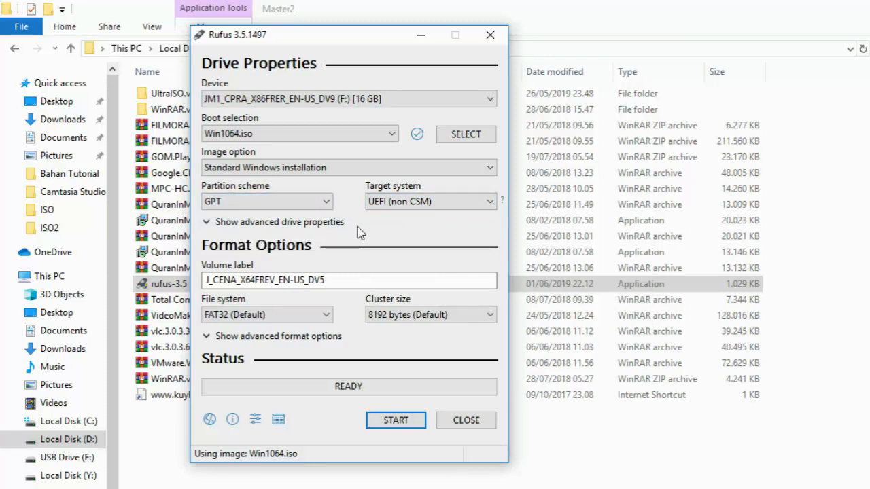
# - Set the volume label to Windows1064gpt and the file system to NTFS
pyautogui.click(344, 283)
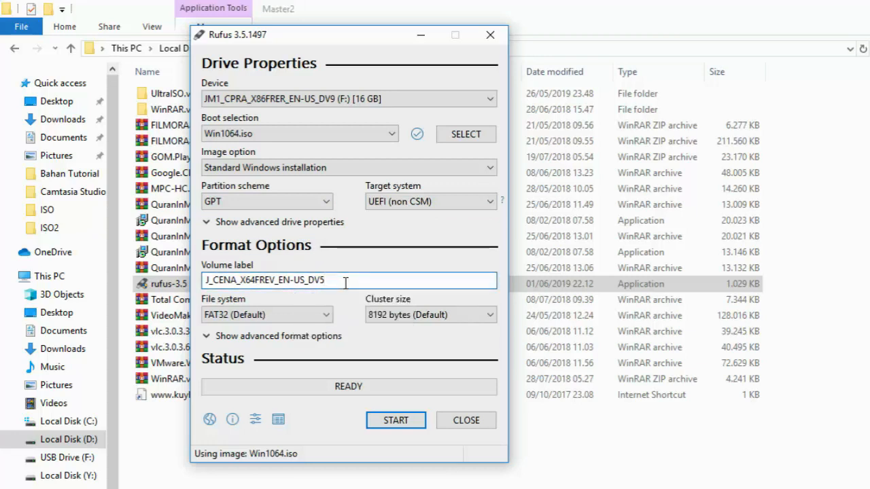
pyautogui.moveTo(337, 283); pyautogui.dragTo(164, 289)
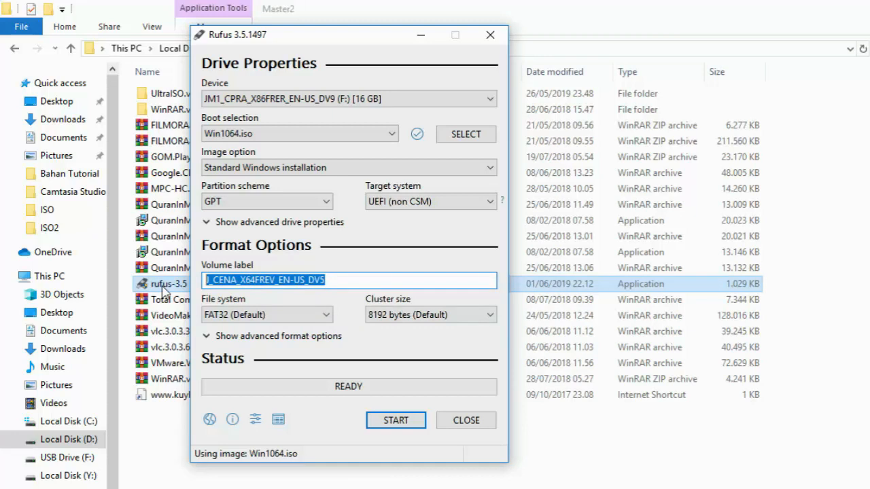
pyautogui.write('Windows1064gpt')
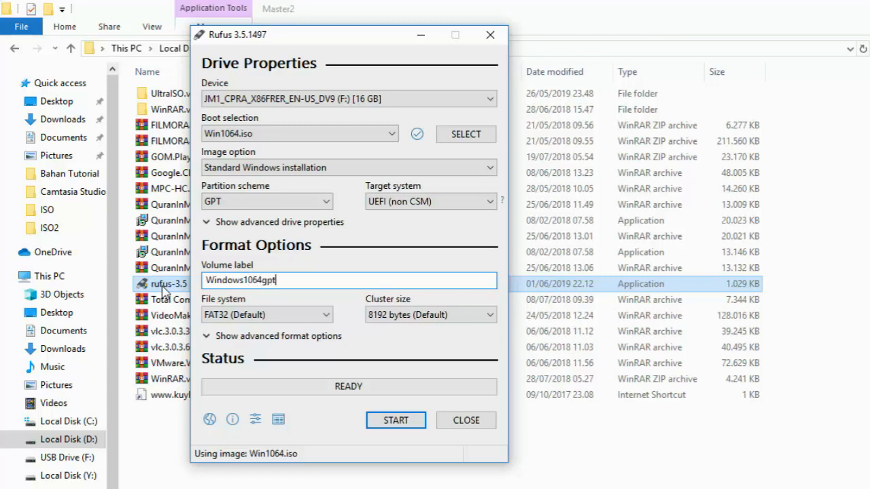
pyautogui.click(327, 319)
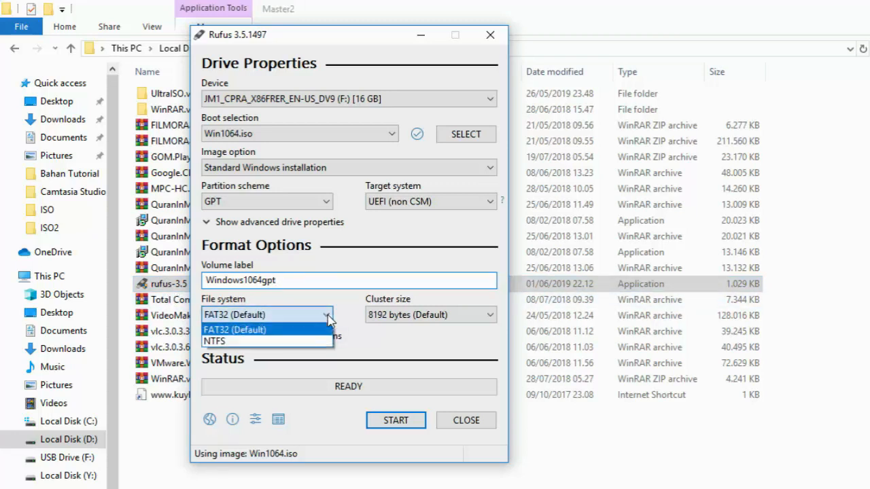
pyautogui.click(246, 341)
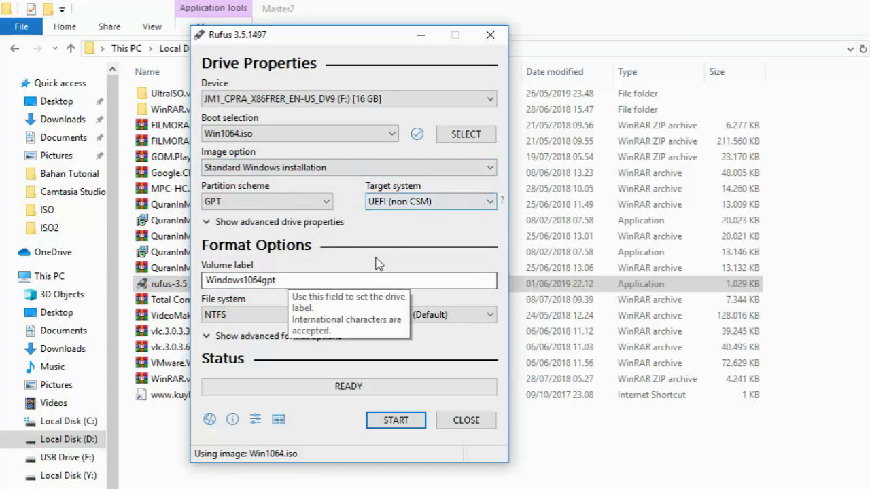
# - Start writing the Win1064 image to the USB drive and accept erasing all its data
pyautogui.click(401, 422)
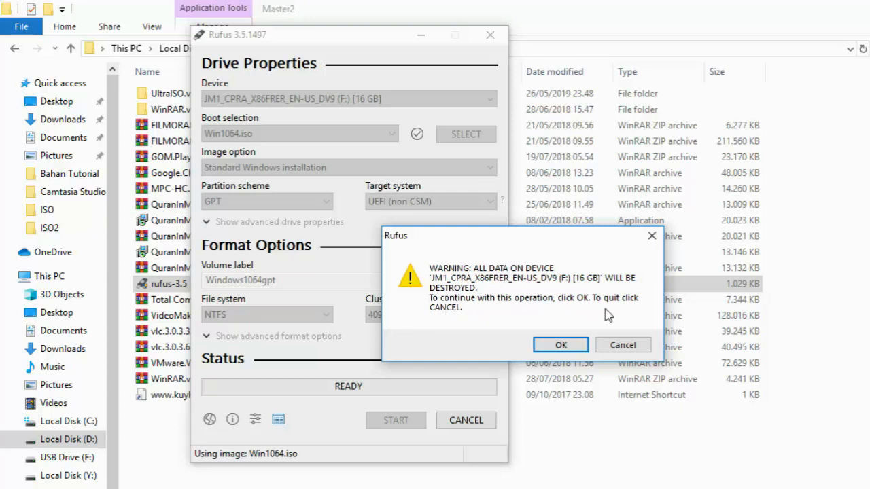
pyautogui.click(561, 345)
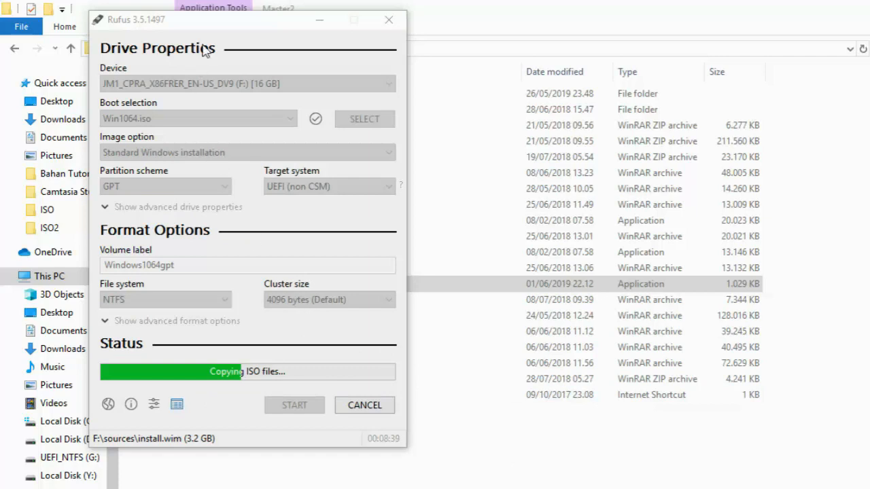
pyautogui.click(228, 26)
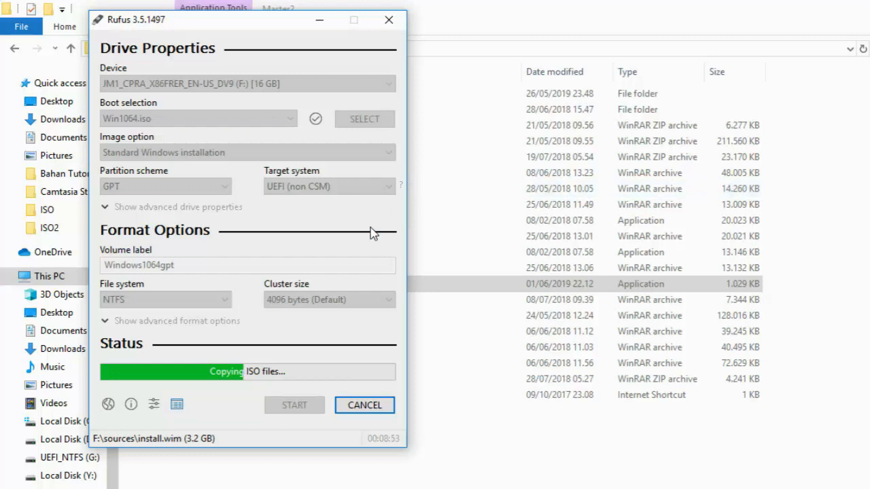
pyautogui.press('F9')
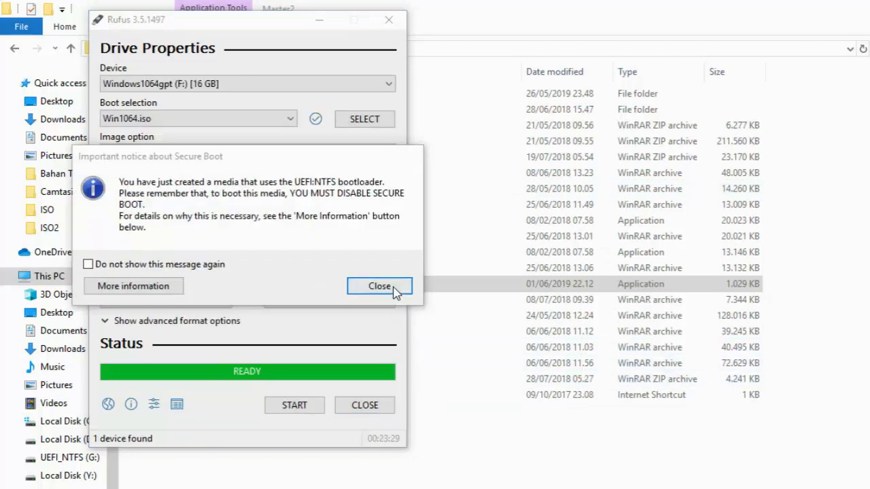
# - Dismiss the Secure Boot notice and close Rufus
pyautogui.click(245, 157)
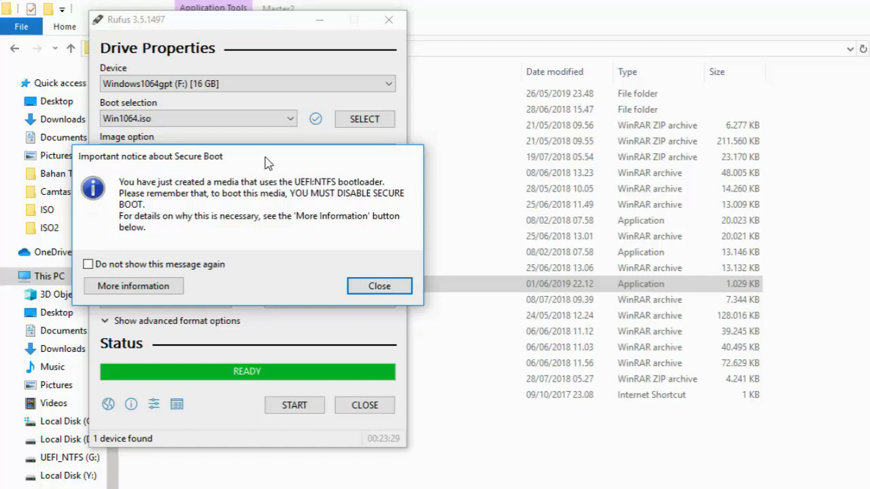
pyautogui.click(378, 287)
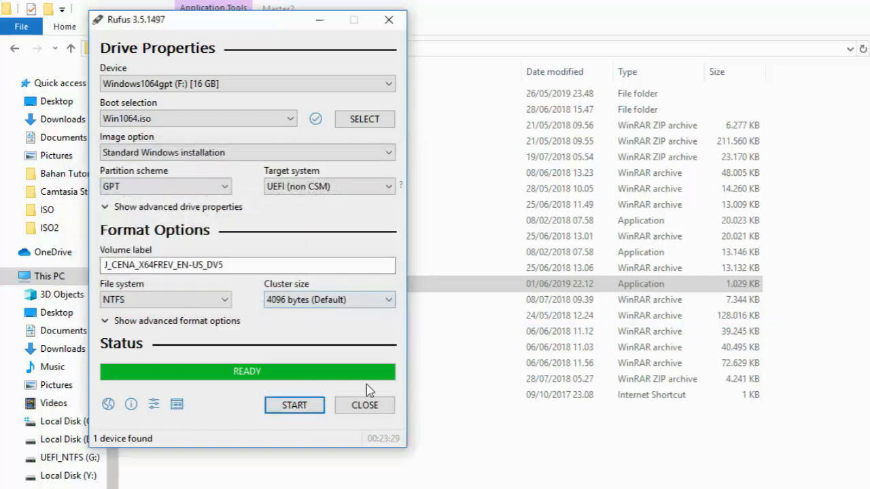
pyautogui.click(360, 406)
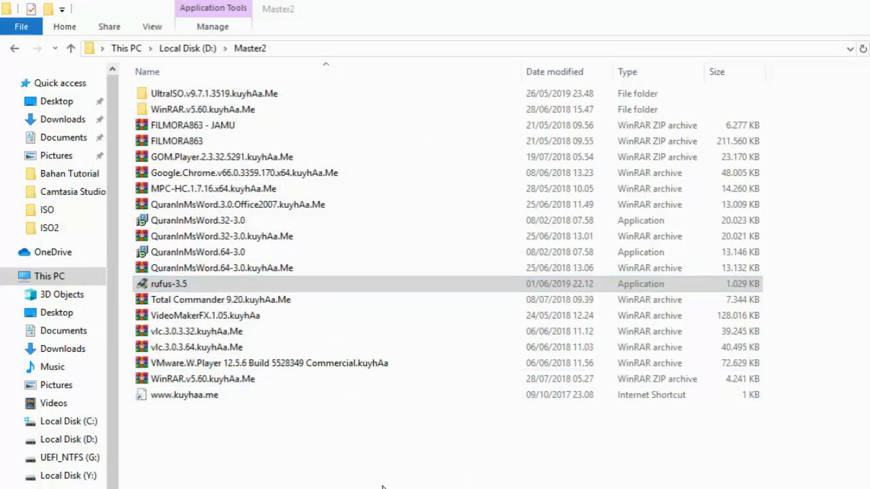
# - Check the finished USB drive among the devices and drives in This PC, and close the File Explorer window
pyautogui.click(382, 481)
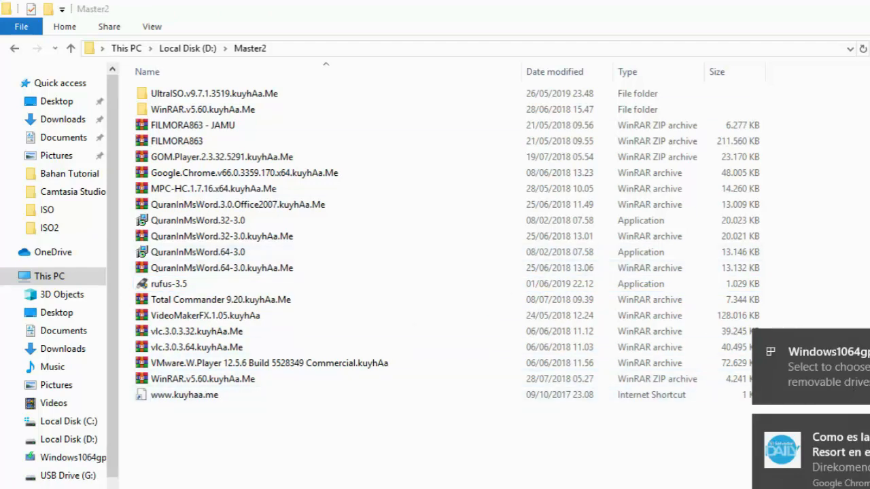
pyautogui.press('super+d')
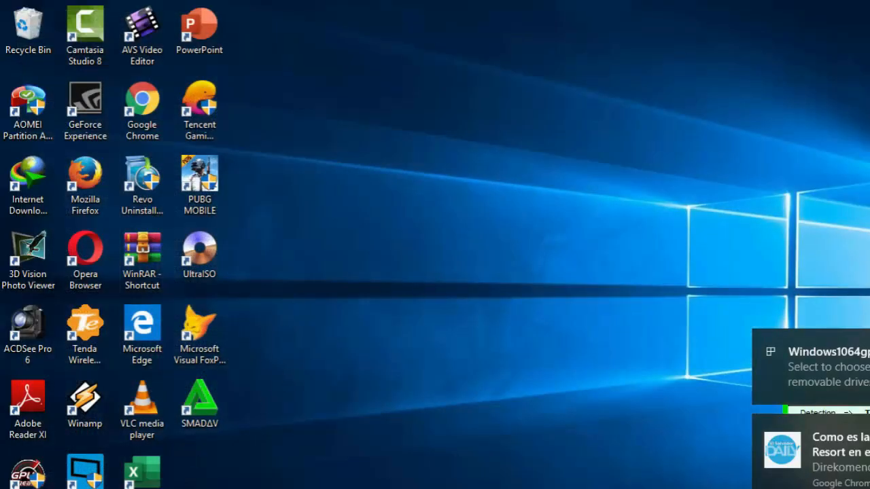
pyautogui.press('super+e')
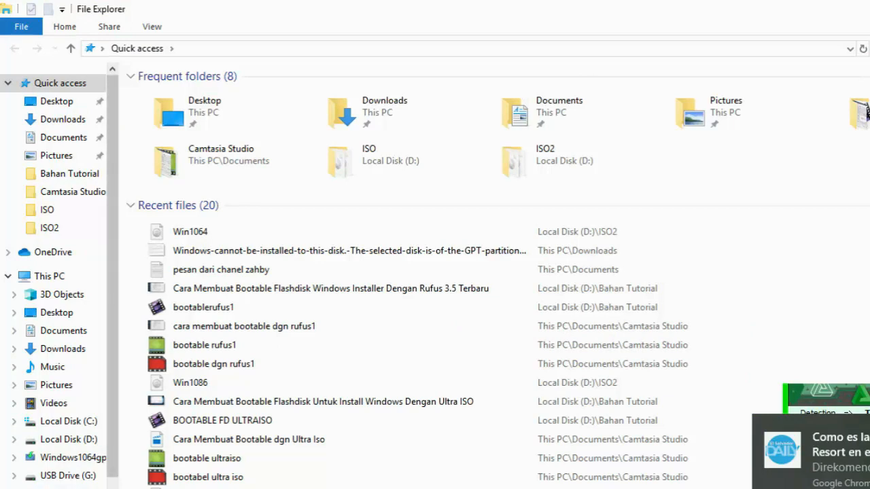
pyautogui.click(57, 277)
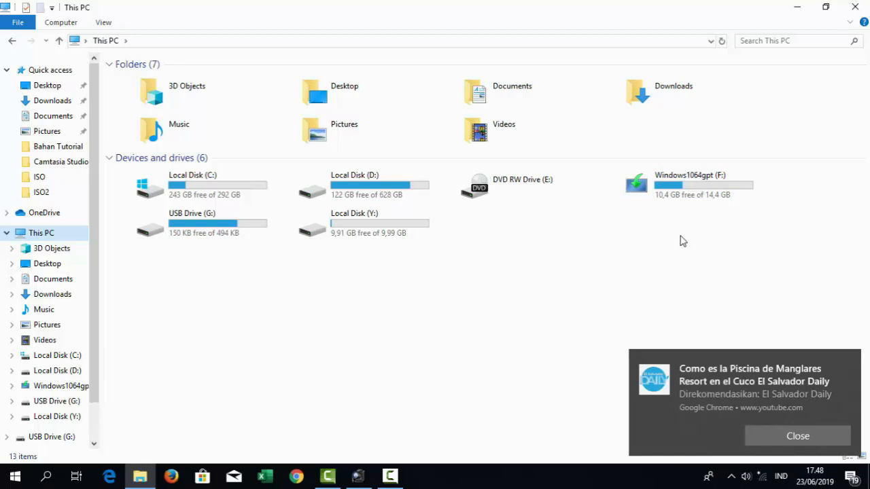
pyautogui.click(855, 7)
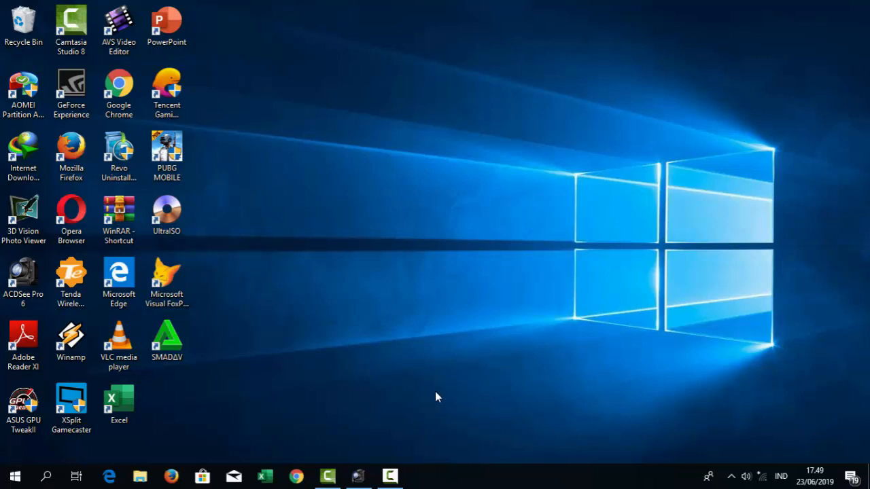
pyautogui.click(401, 475)
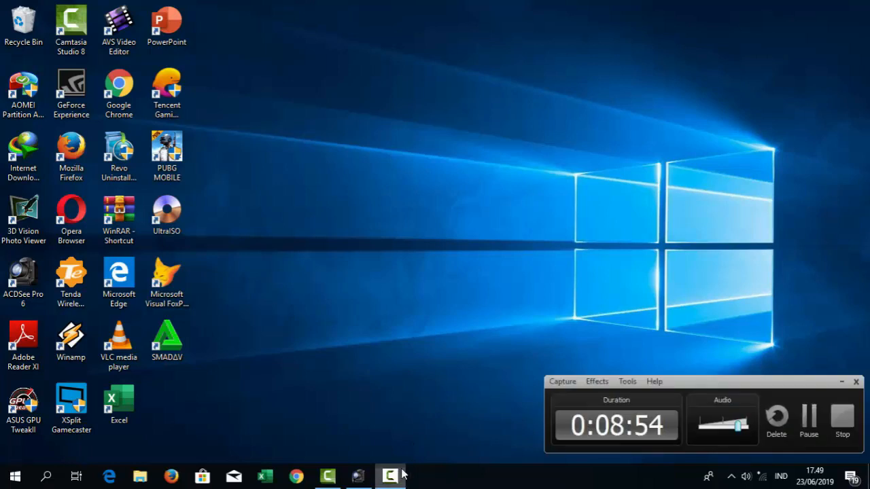